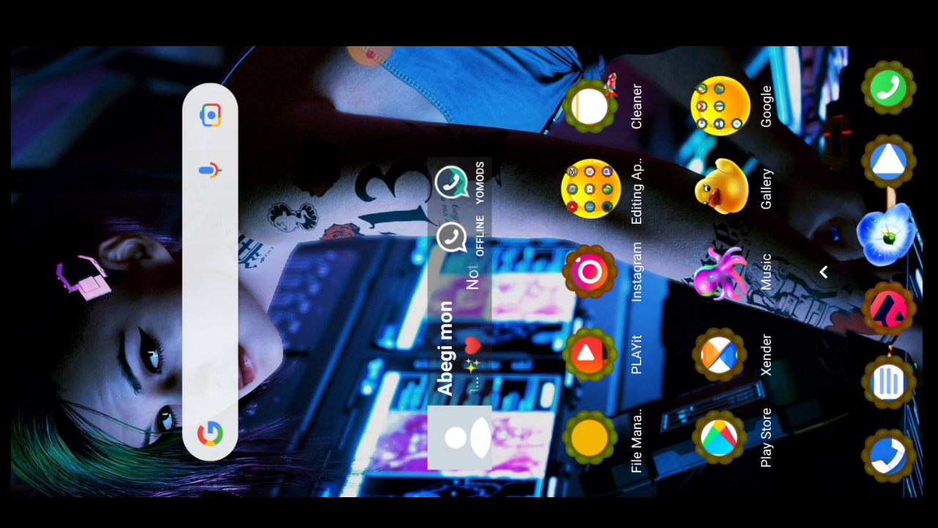
Step: Launch Alight Motion from the Editing Apps folder to reach its Weekly Spotlight home feed
click(590, 189)
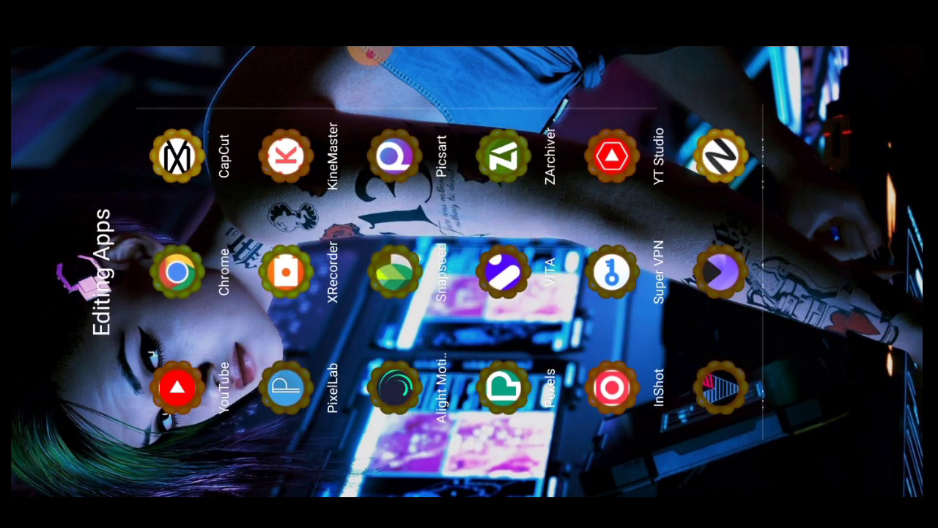
key(Escape)
click(590, 189)
click(368, 71)
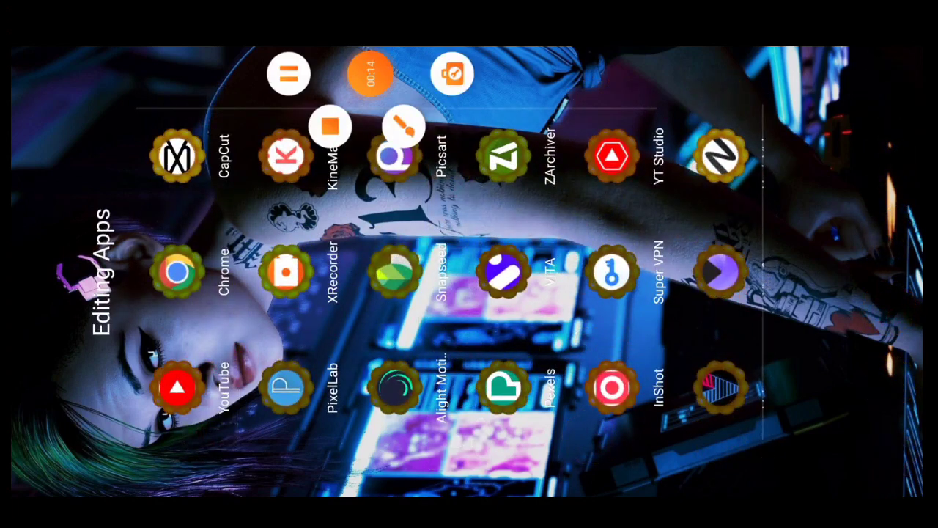
click(405, 126)
drag(344, 420, 407, 399)
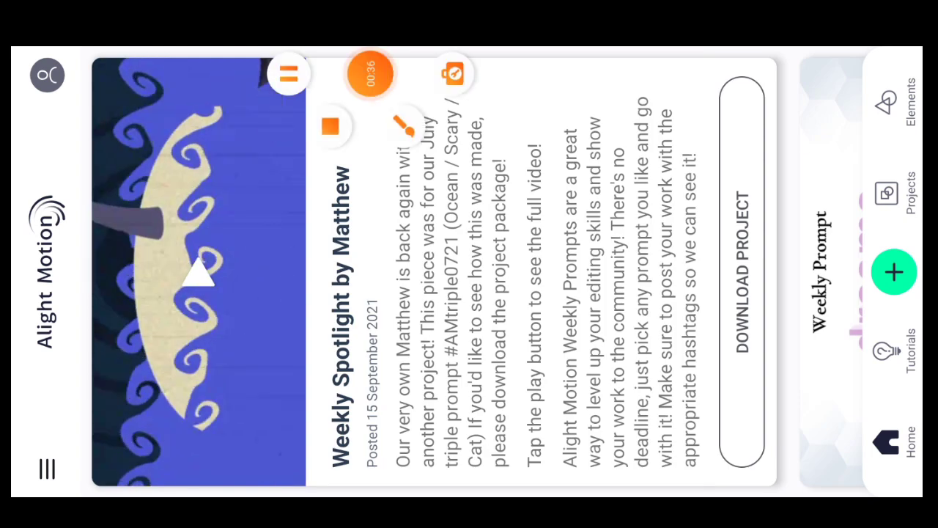
Step: Start a new project with a custom 2340×1080 frame size
click(451, 74)
click(856, 125)
drag(210, 152, 816, 217)
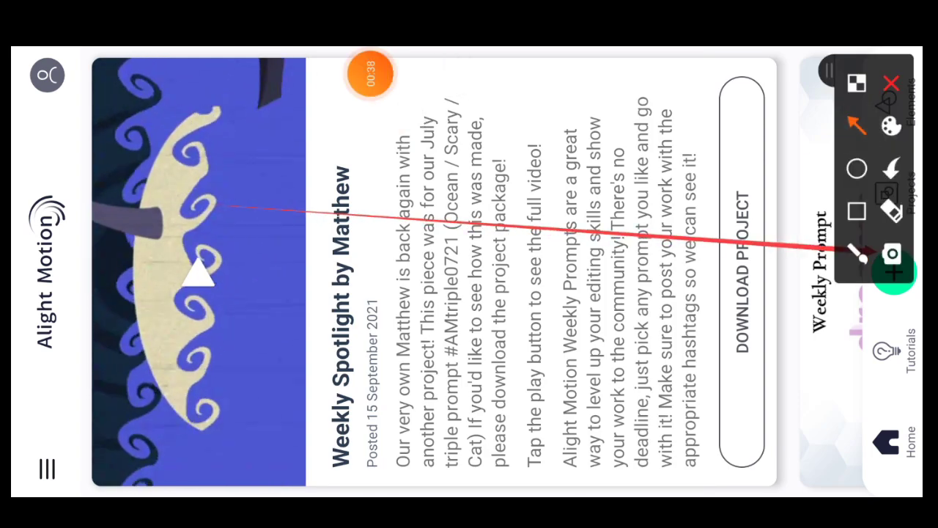
click(891, 82)
click(894, 272)
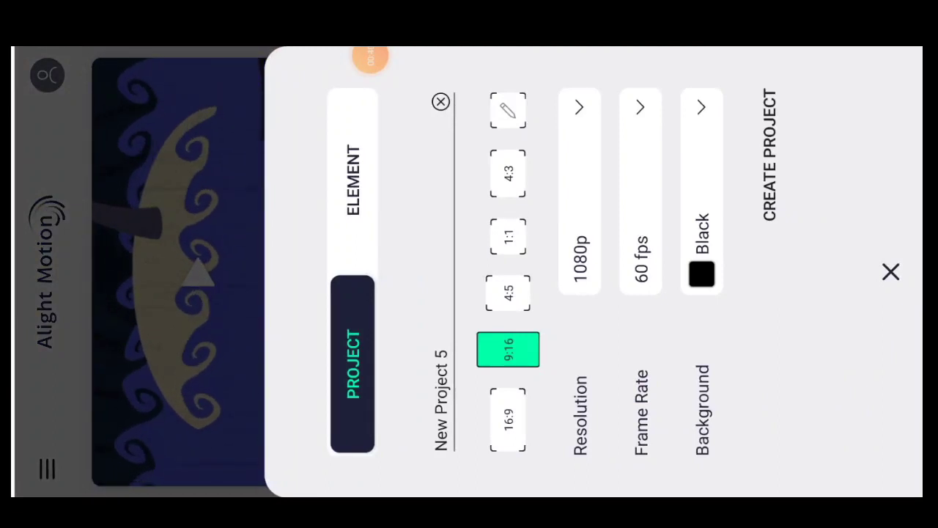
mouse_move(370, 57)
mouse_down()
mouse_move(578, 268)
mouse_move(548, 274)
mouse_move(427, 245)
mouse_move(462, 210)
mouse_move(368, 203)
mouse_move(369, 73)
mouse_move(517, 88)
mouse_move(474, 93)
mouse_move(523, 92)
mouse_move(490, 104)
mouse_move(313, 71)
mouse_move(444, 226)
mouse_move(617, 297)
mouse_move(572, 168)
mouse_move(614, 291)
mouse_move(491, 71)
mouse_move(584, 130)
mouse_move(586, 73)
mouse_up()
click(508, 110)
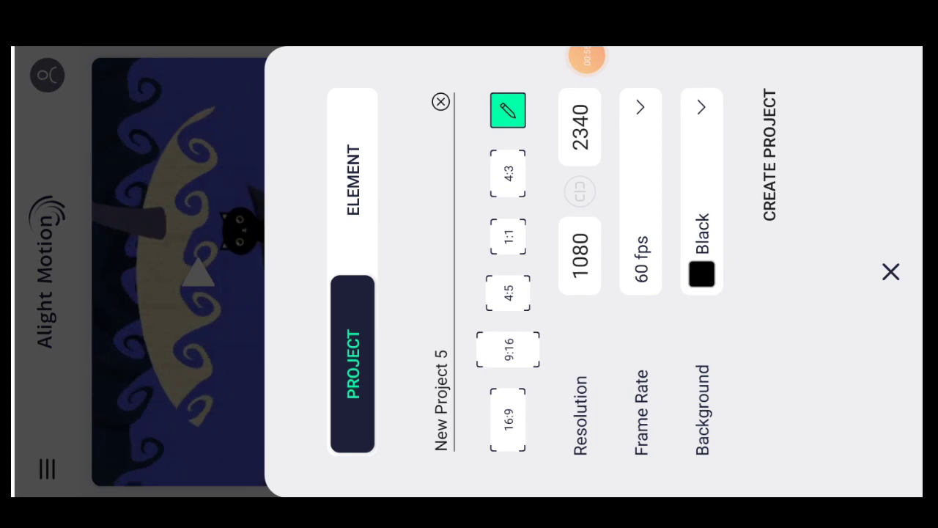
Step: Set the frame rate to 60 fps, keep the black background, and create the project
click(640, 191)
click(459, 191)
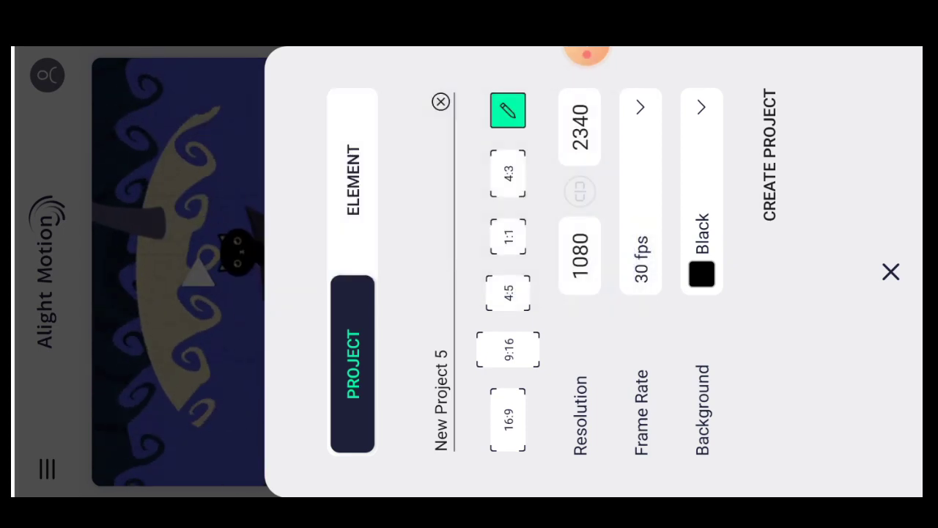
click(640, 190)
click(597, 190)
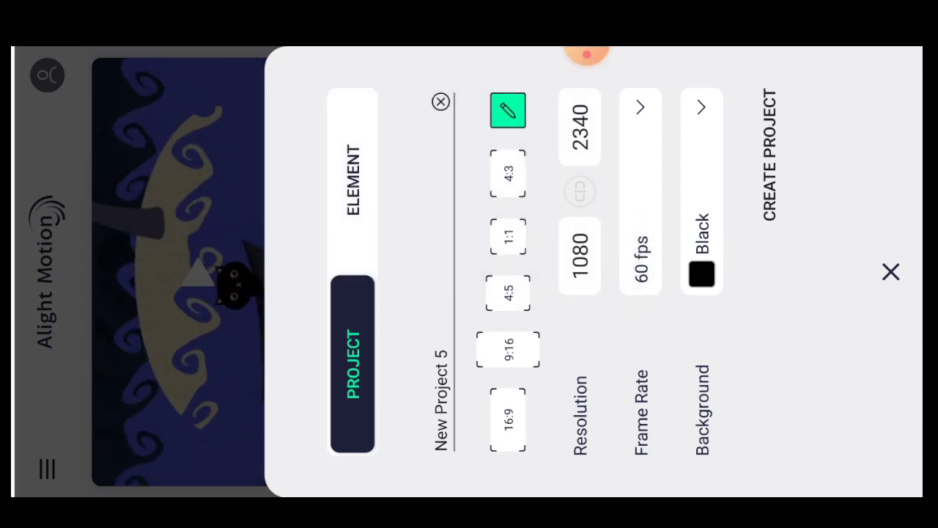
drag(699, 238, 709, 73)
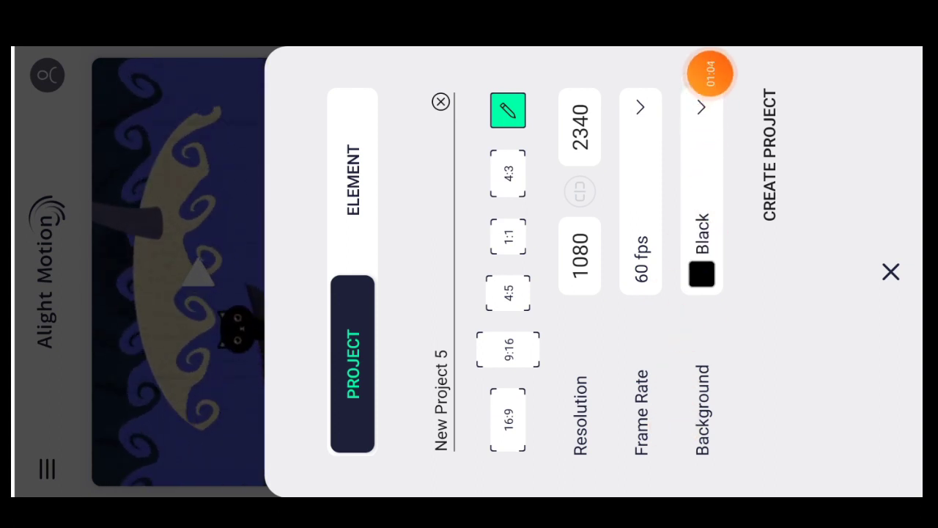
drag(709, 63, 773, 97)
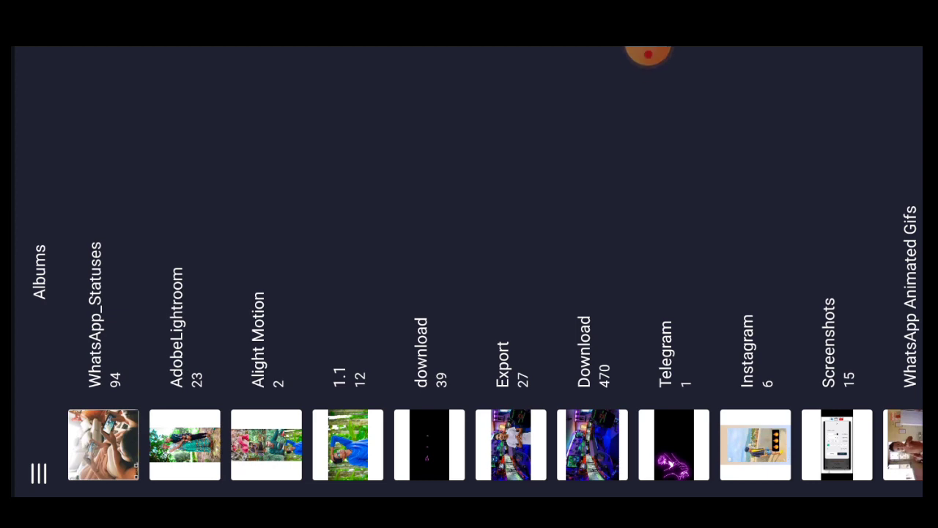
Step: Browse the download album and albums list to import the BL_AK5d3 couple photo
click(428, 444)
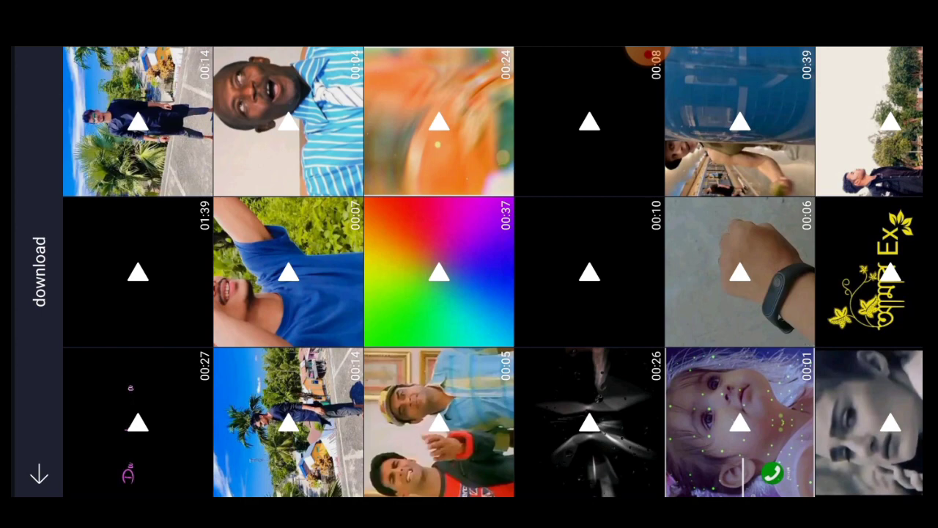
click(39, 271)
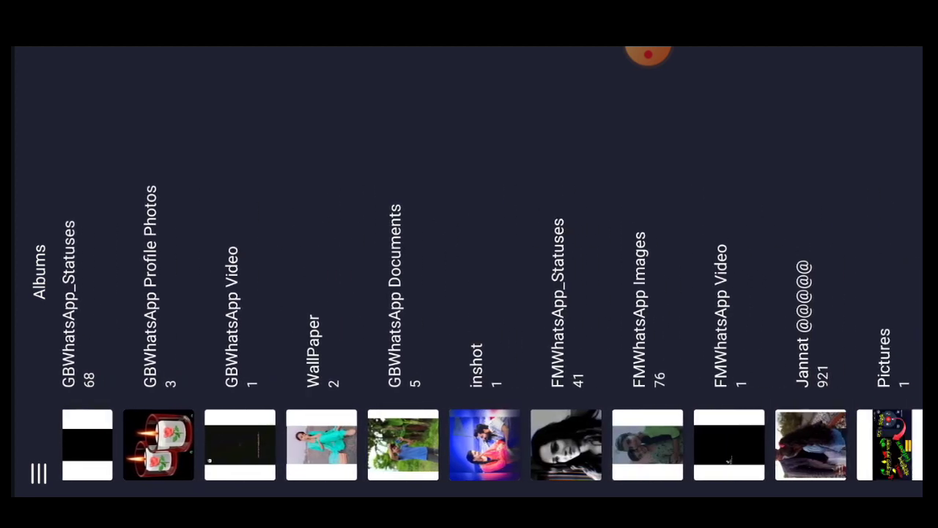
click(647, 55)
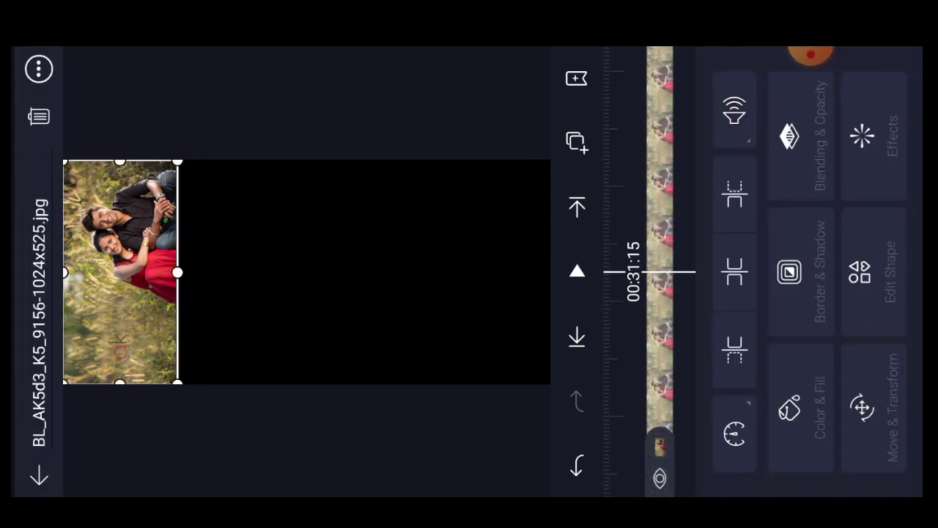
Step: Add couple-big-23.jpg from the download album beside the first photo
drag(810, 55, 601, 74)
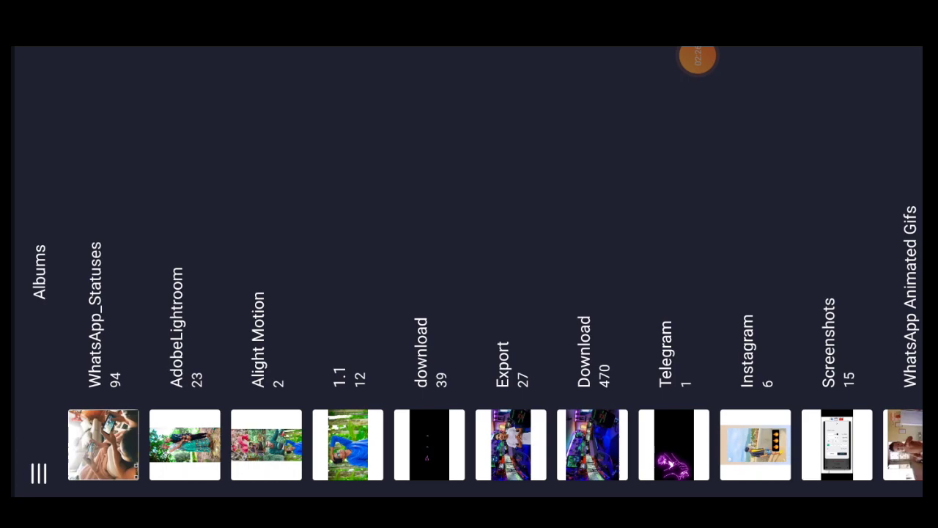
click(429, 444)
click(37, 468)
drag(557, 444, 431, 444)
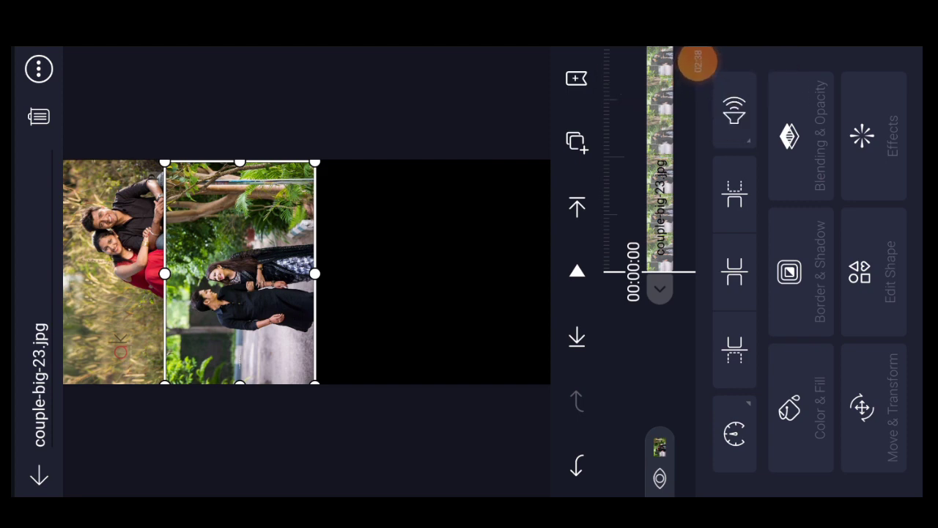
Step: Nudge couple-big-23 slightly right and slow its layer speed to 0.06x
drag(240, 272, 248, 274)
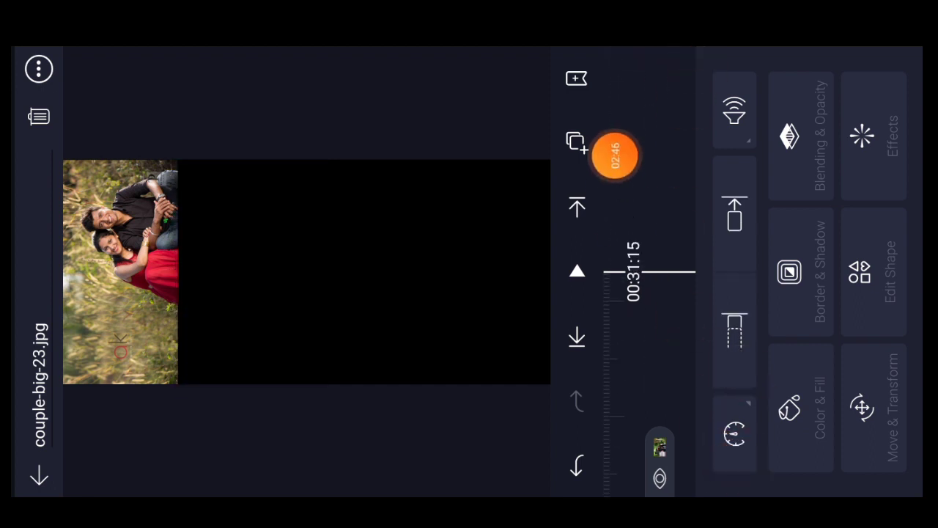
click(734, 433)
drag(874, 323, 874, 405)
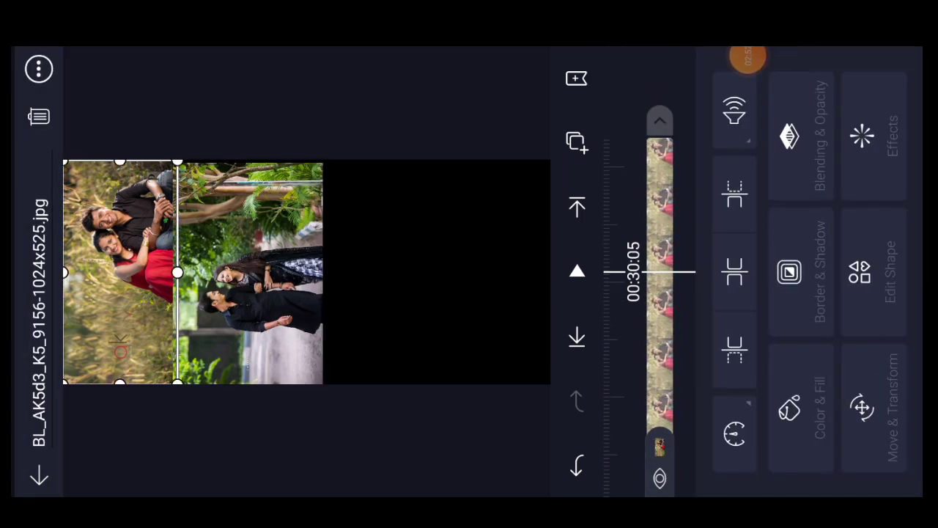
Step: Trim the photo clip to start at the playhead, then adjust the first photo layer's speed
scroll(660, 272, down, 3)
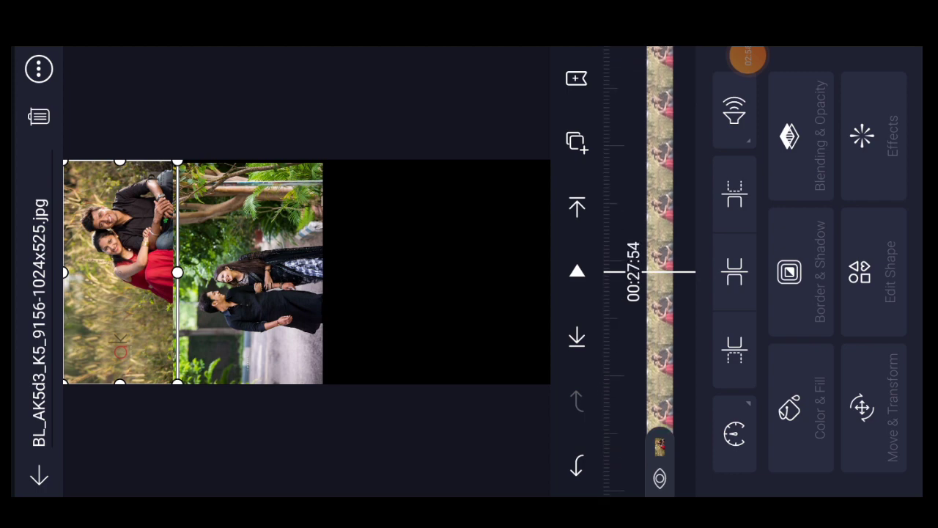
click(734, 194)
click(685, 147)
click(691, 366)
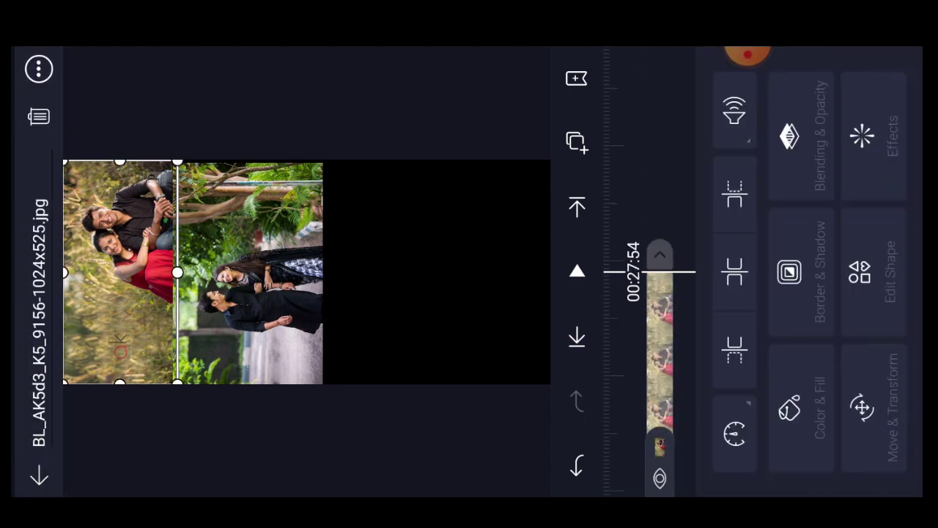
scroll(660, 330, down, 5)
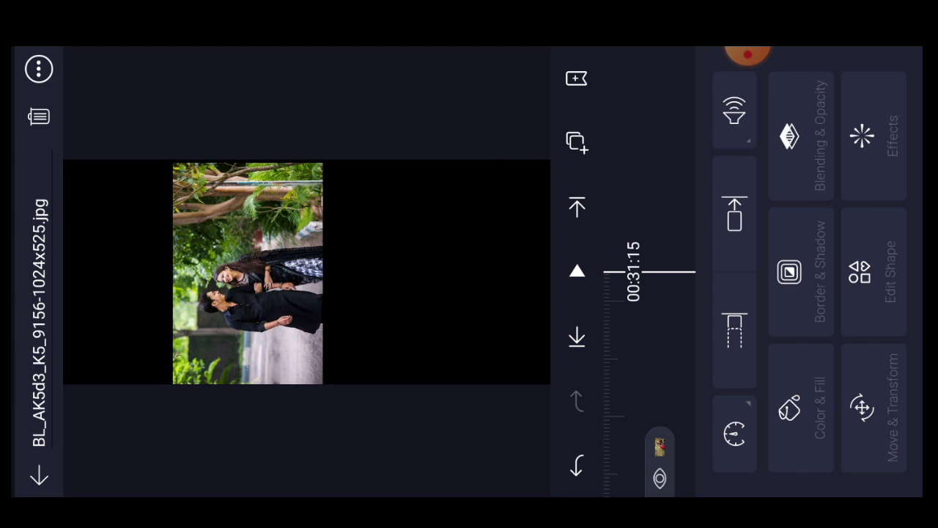
click(736, 434)
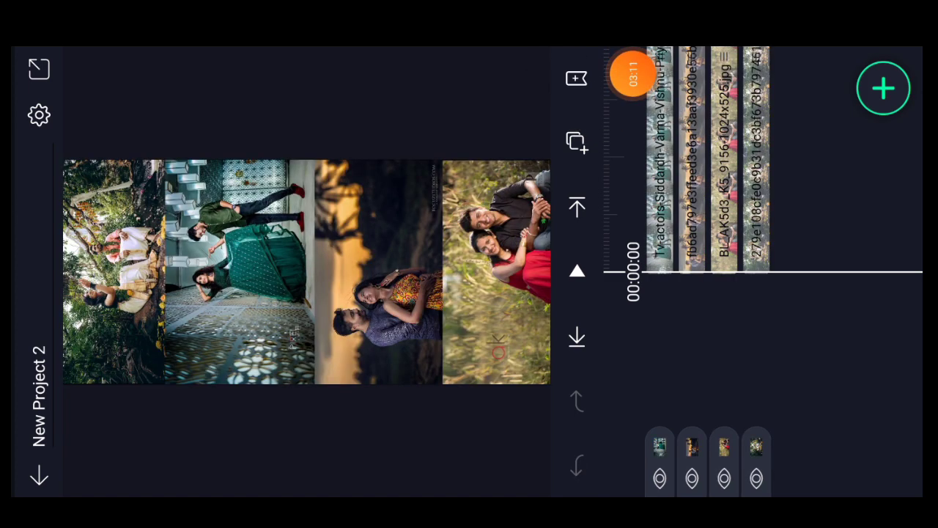
Step: Add the Duba_rahu_sada_tere_khayalo_me_lyrics video from the download album as a new layer
scroll(707, 271, down, 10)
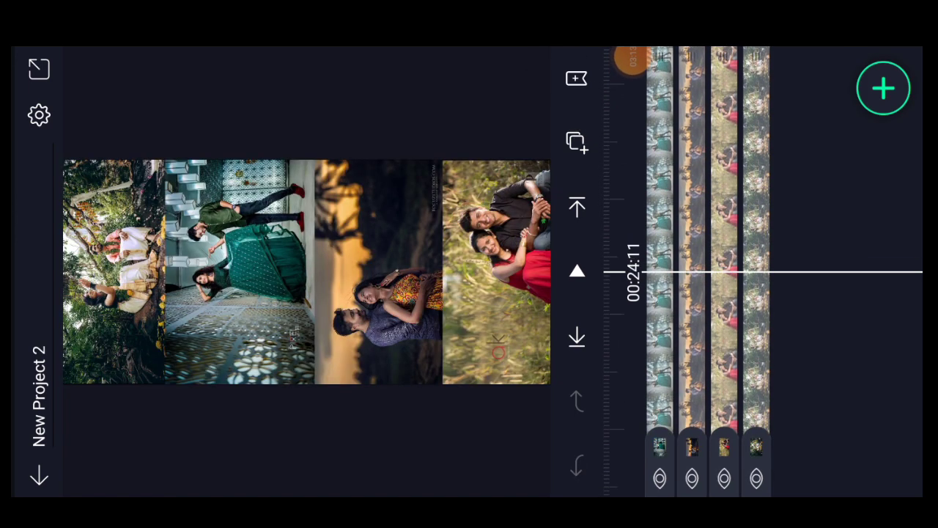
scroll(707, 272, up, 10)
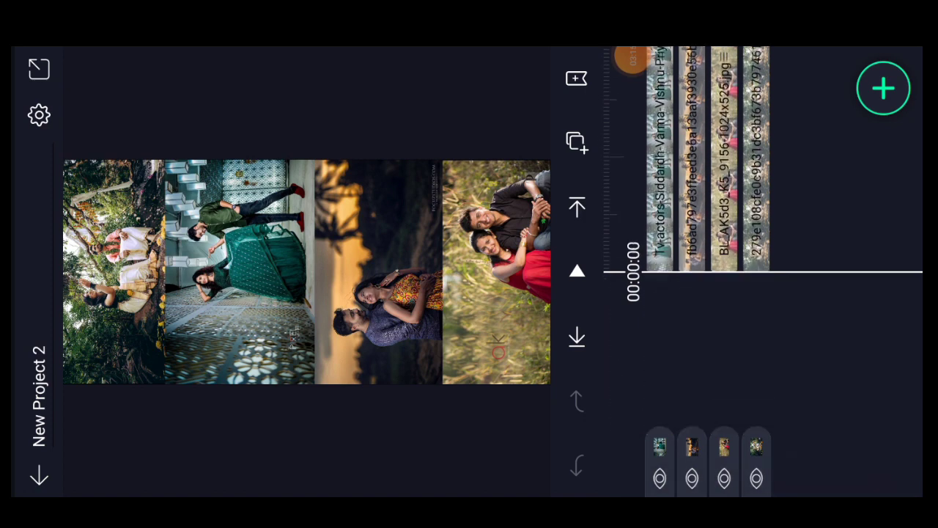
click(859, 82)
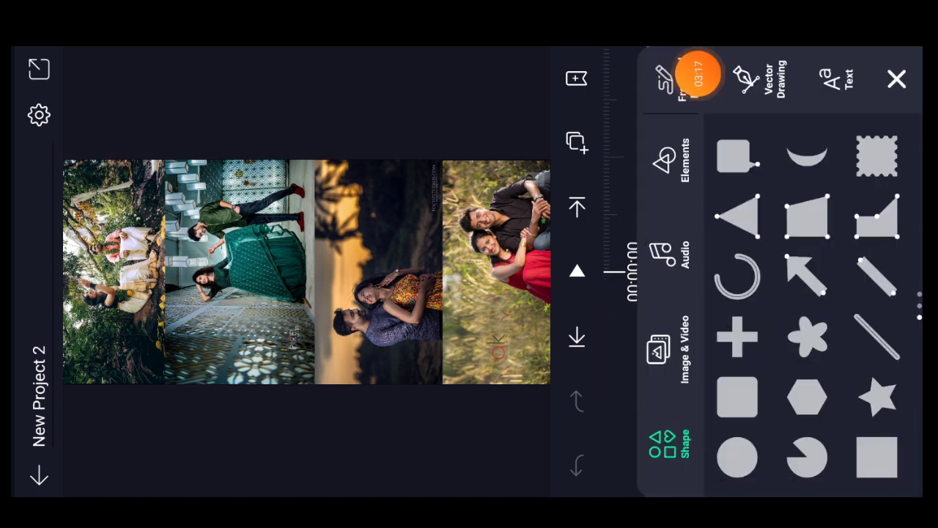
drag(697, 75, 557, 75)
click(666, 351)
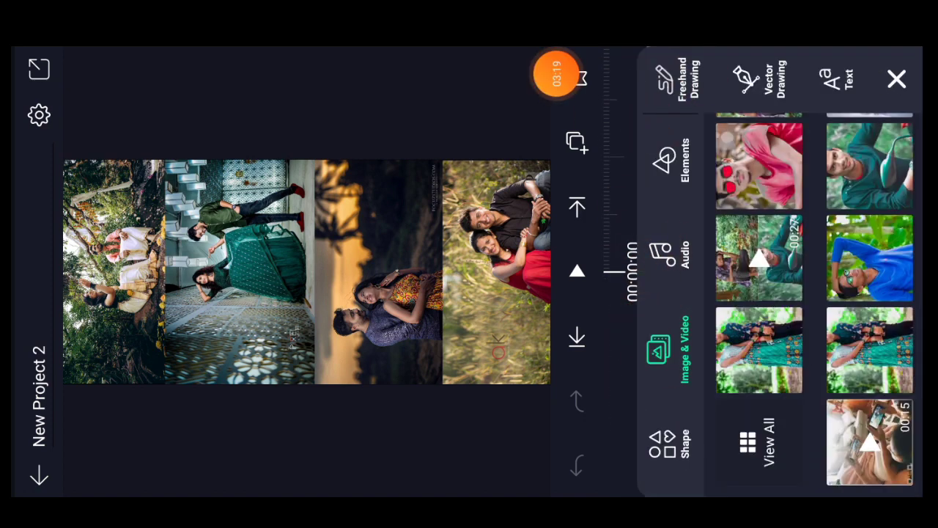
drag(557, 74, 760, 445)
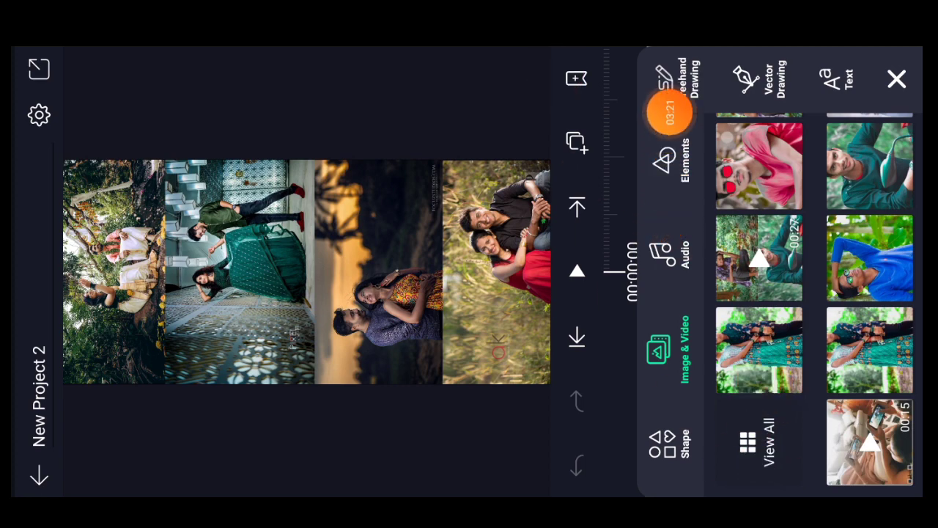
click(748, 439)
click(429, 442)
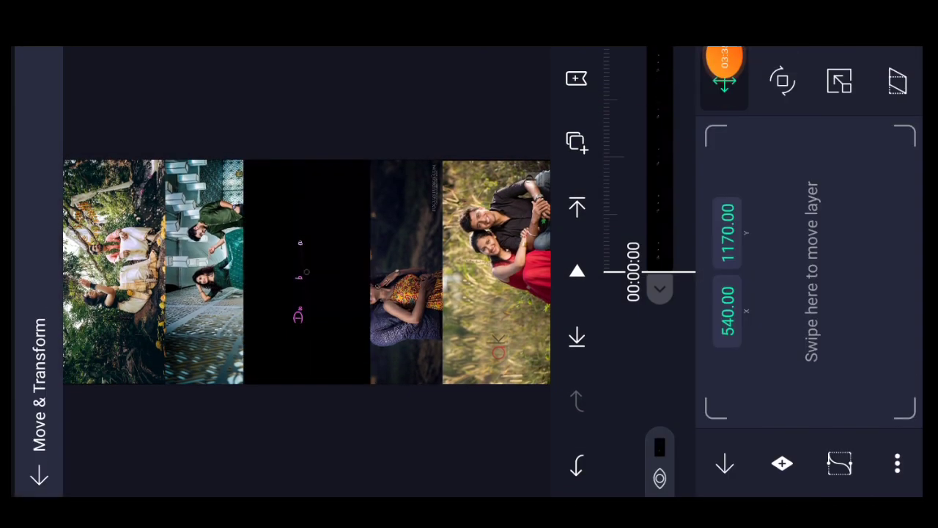
Step: Rotate the lyrics video layer to -90° so it lies horizontally
key(Escape)
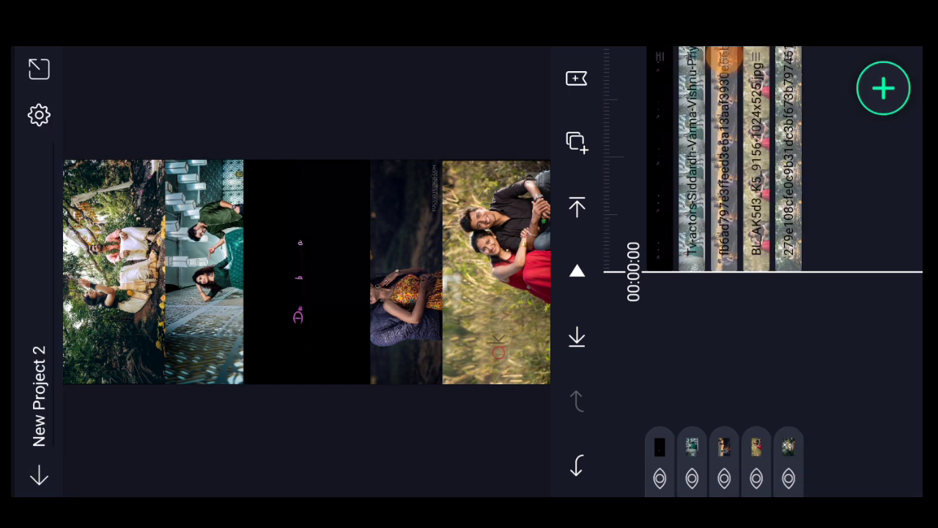
click(660, 158)
mouse_move(724, 59)
mouse_down()
mouse_move(885, 384)
mouse_move(858, 394)
mouse_move(802, 234)
mouse_up()
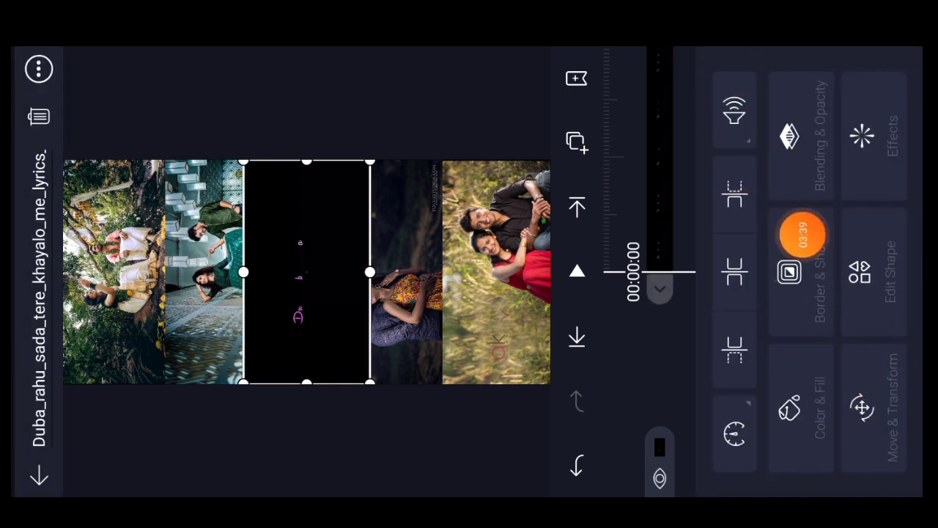
click(862, 408)
mouse_move(898, 227)
mouse_down()
mouse_move(784, 83)
mouse_move(624, 73)
mouse_up()
click(782, 80)
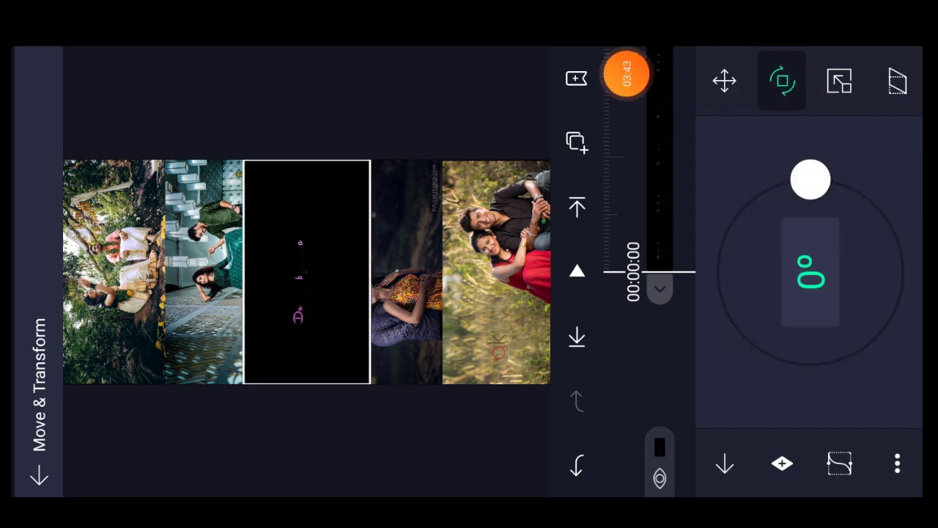
mouse_move(811, 180)
mouse_down()
mouse_move(875, 203)
mouse_move(902, 273)
mouse_up()
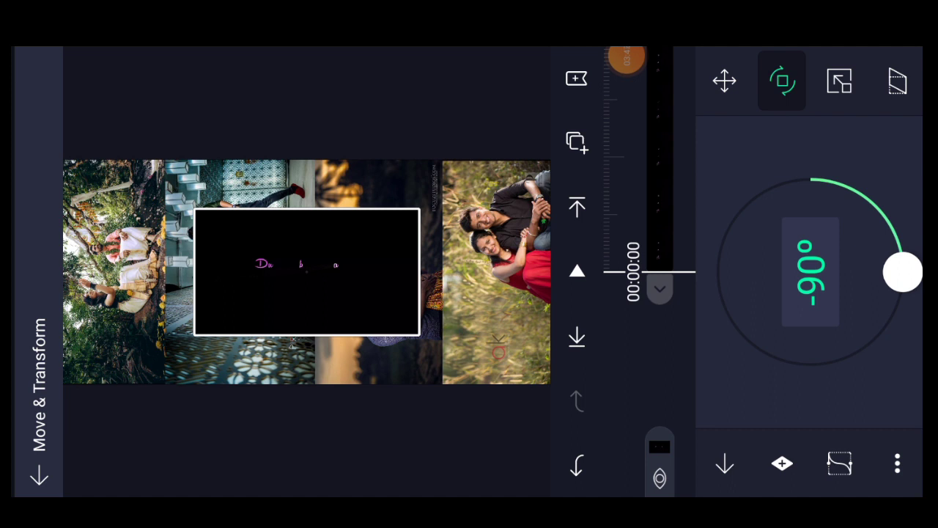
Step: Shift the lyrics layer off centre, raising X to about 771
mouse_move(627, 57)
mouse_down()
mouse_move(659, 78)
mouse_move(735, 80)
mouse_move(727, 96)
mouse_move(627, 102)
mouse_move(611, 74)
mouse_up()
click(724, 81)
drag(806, 315, 806, 257)
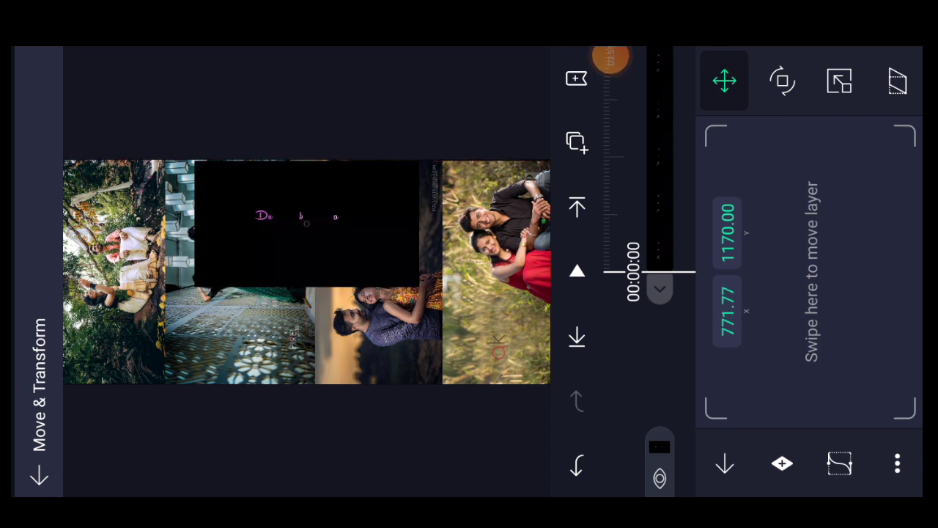
Step: Set the lyrics layer's blend mode to Screen so its black background disappears
click(39, 477)
click(306, 220)
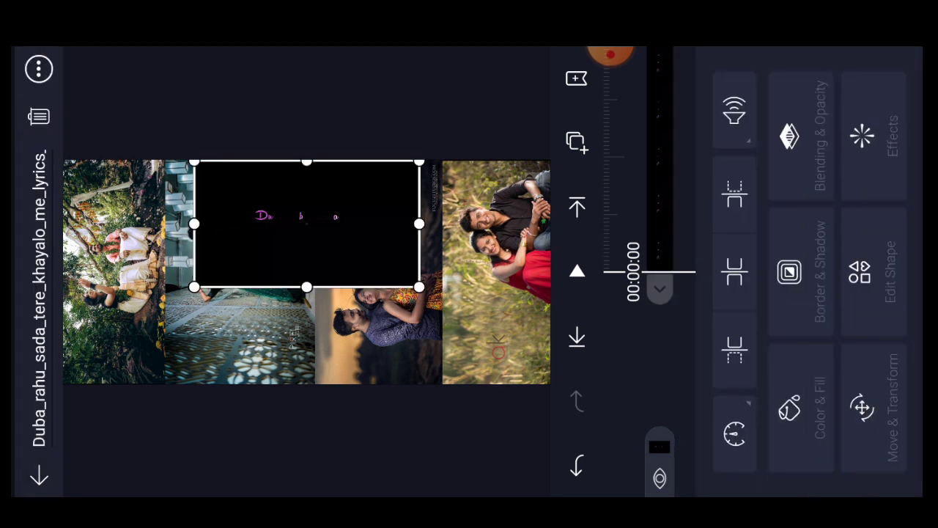
mouse_move(610, 55)
mouse_down()
mouse_move(733, 73)
mouse_move(785, 126)
mouse_move(643, 73)
mouse_up()
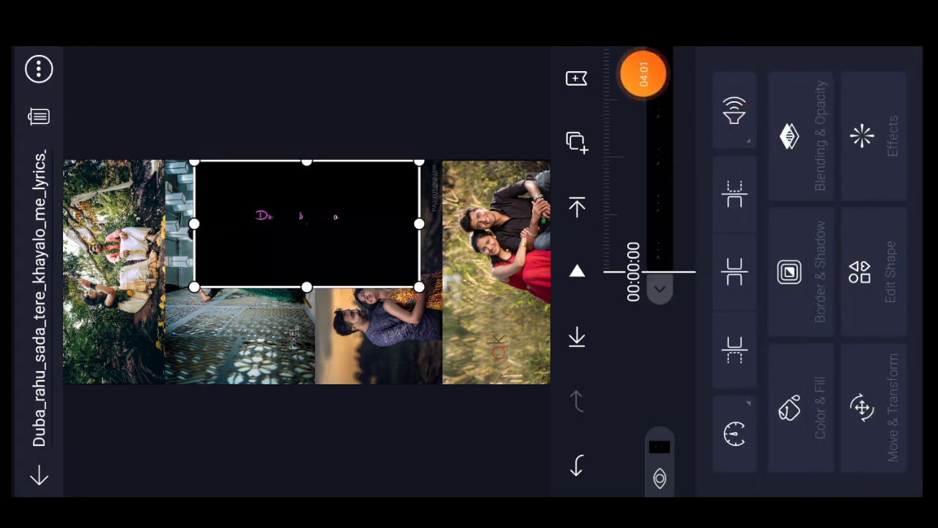
click(800, 136)
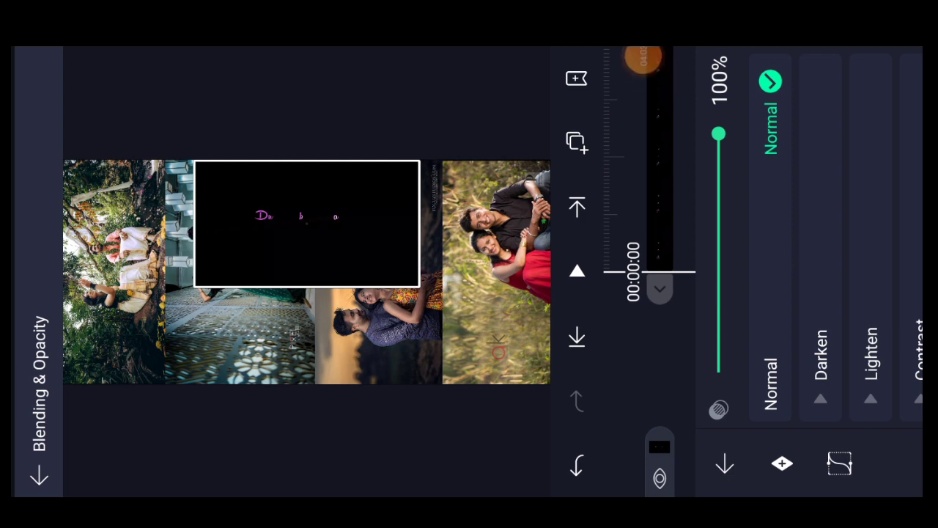
click(871, 356)
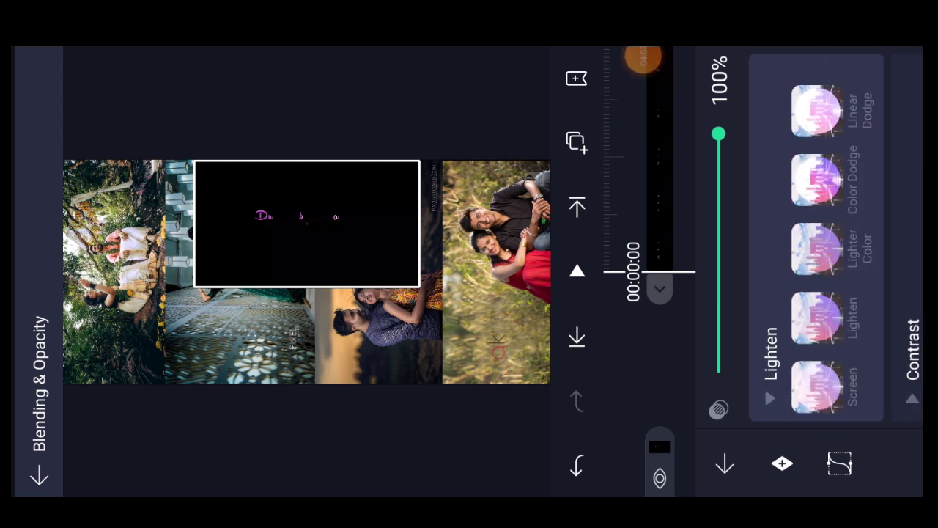
click(816, 387)
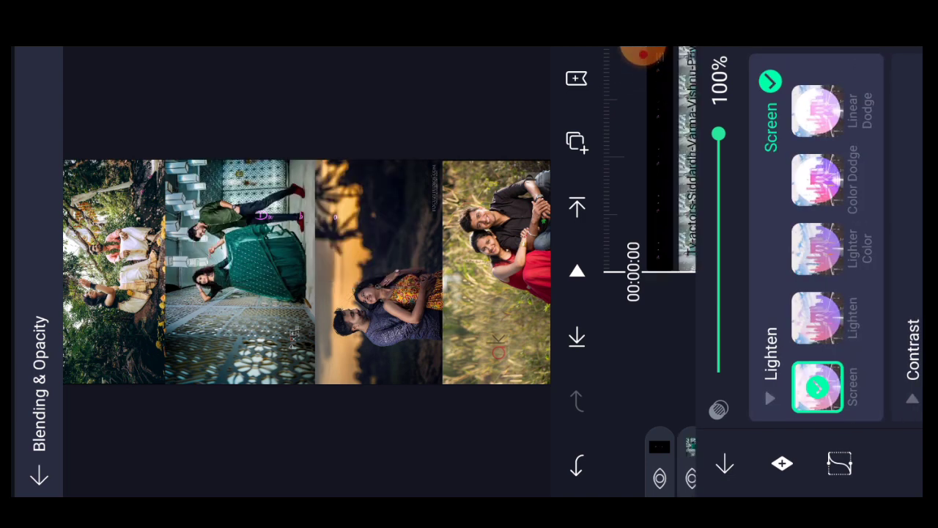
click(770, 80)
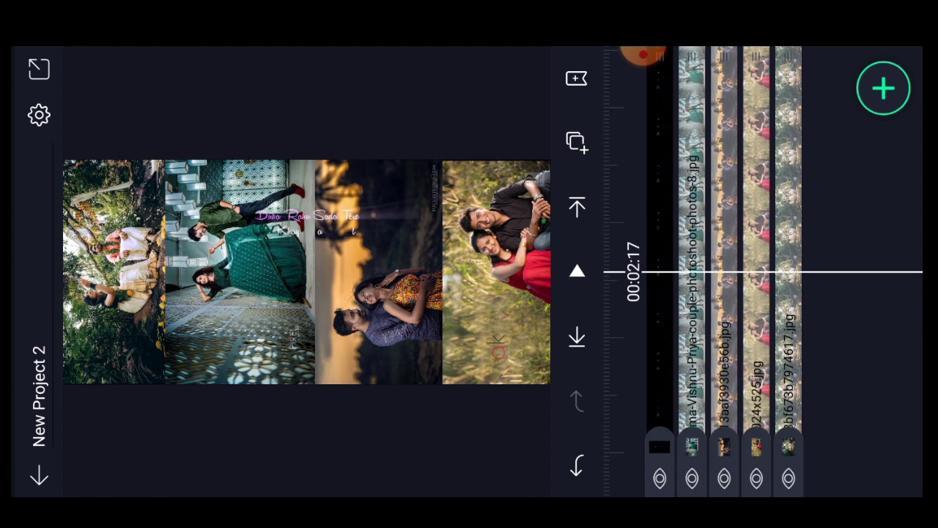
drag(733, 352, 733, 183)
click(643, 73)
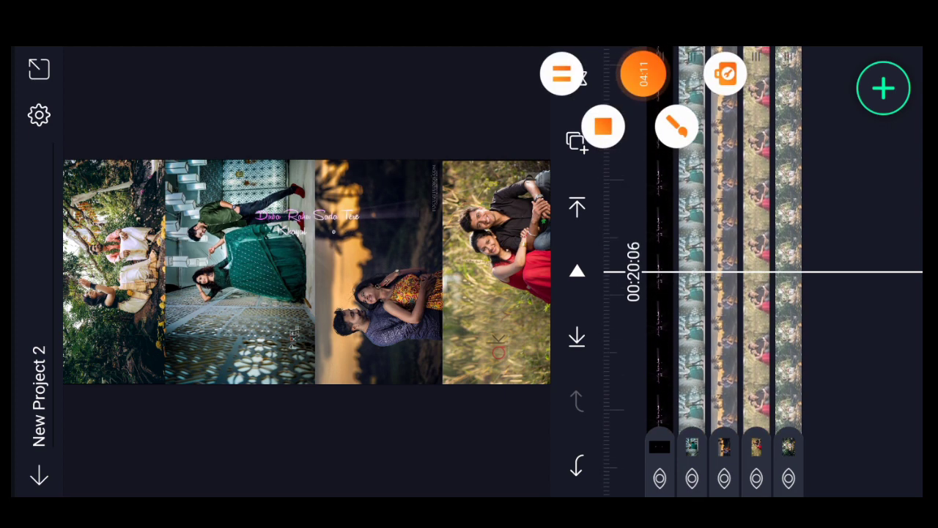
click(677, 122)
drag(766, 338, 45, 79)
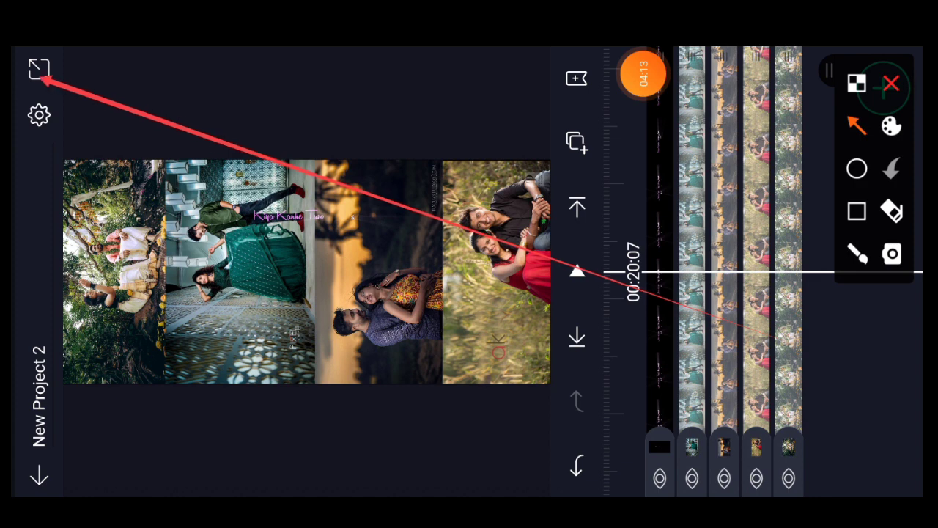
drag(418, 358, 51, 143)
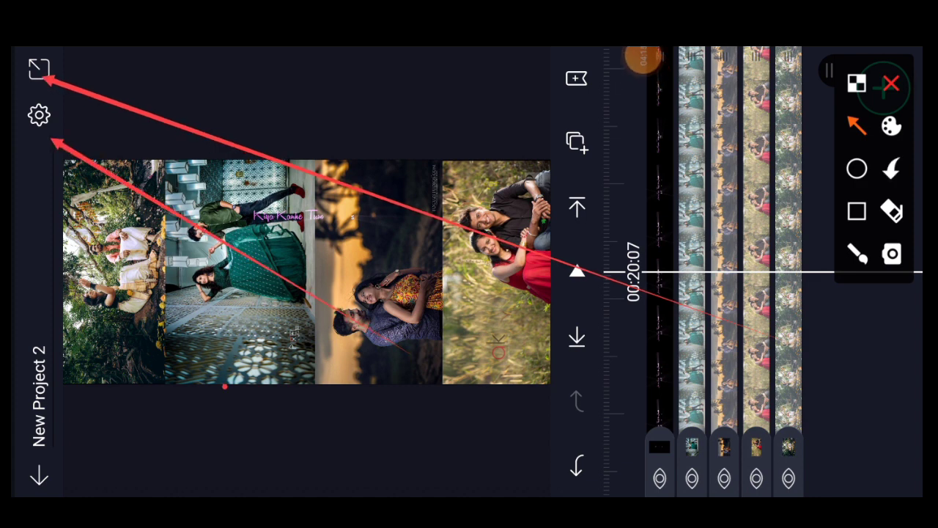
drag(220, 381, 37, 125)
drag(92, 316, 28, 130)
click(890, 84)
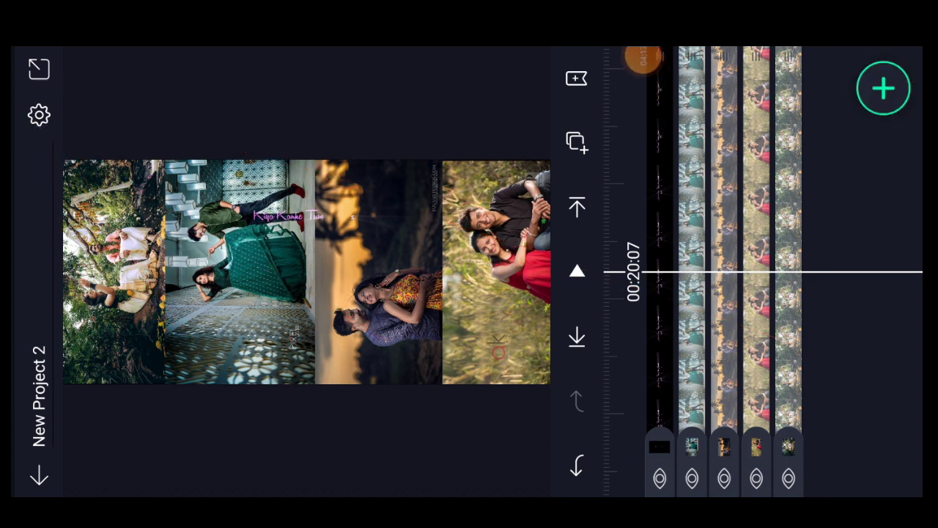
Step: Change the project frame rate from 30 to 60 fps in project settings
click(38, 114)
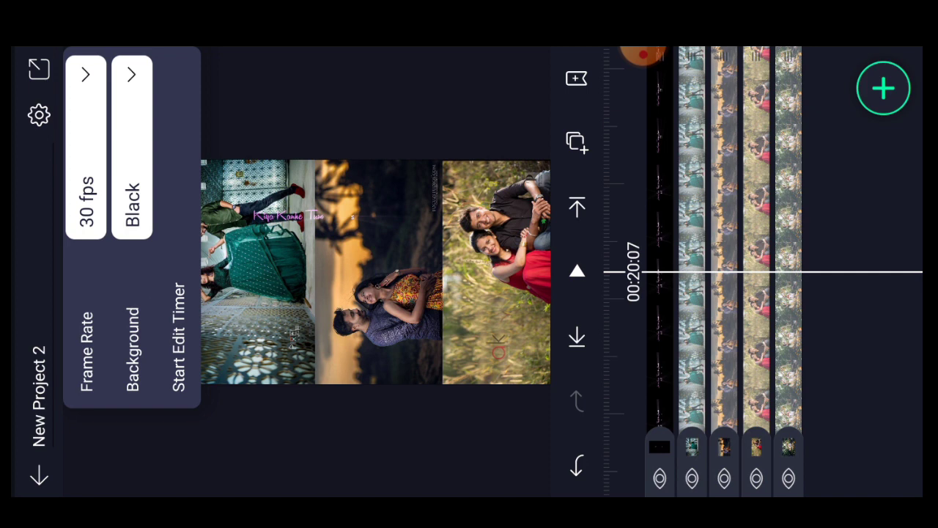
mouse_move(644, 55)
mouse_down()
mouse_move(562, 120)
mouse_move(86, 73)
mouse_move(63, 96)
mouse_move(304, 111)
mouse_up()
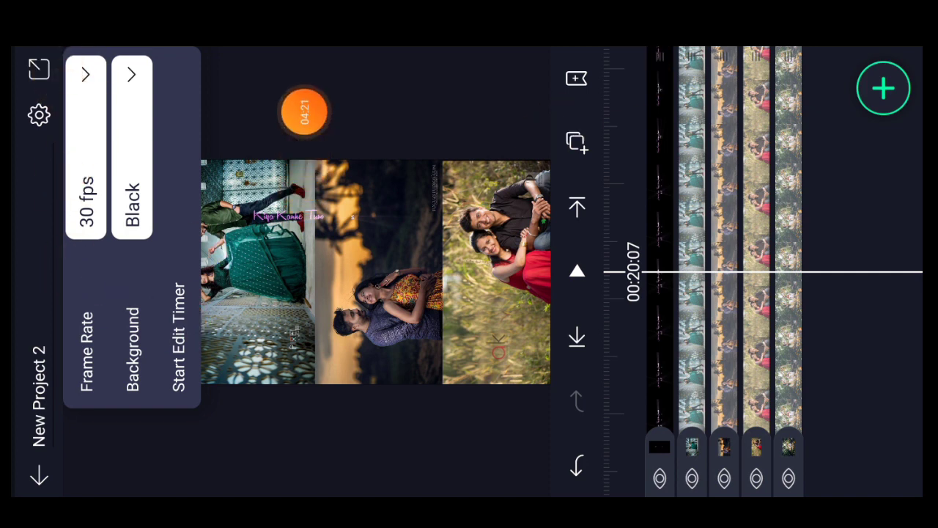
click(85, 147)
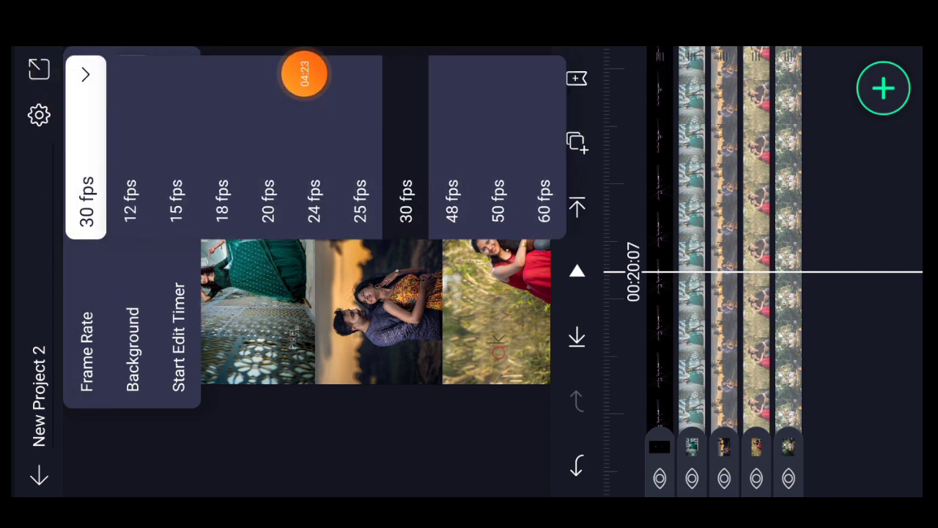
click(544, 200)
click(39, 114)
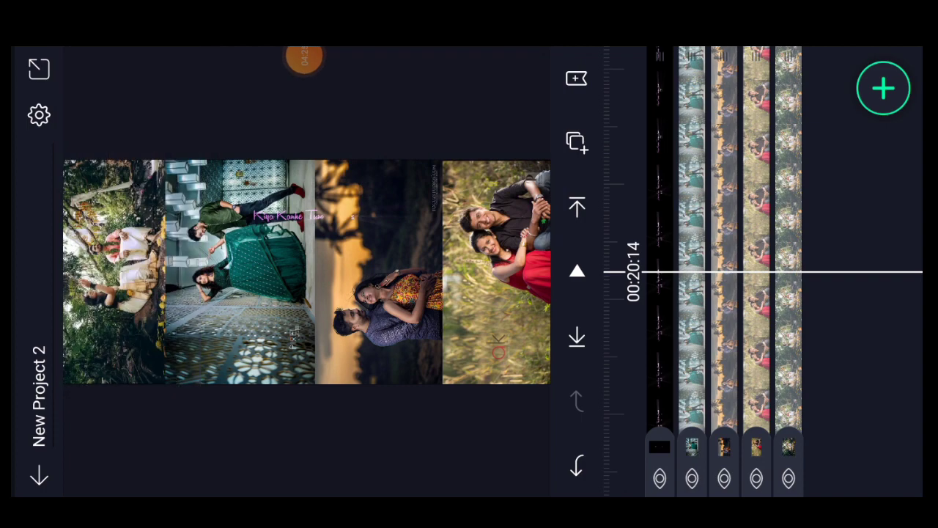
mouse_move(304, 59)
mouse_down()
mouse_move(54, 73)
mouse_move(247, 85)
mouse_up()
Step: Open Export & Share with MP4 1080p 60fps video selected
click(39, 69)
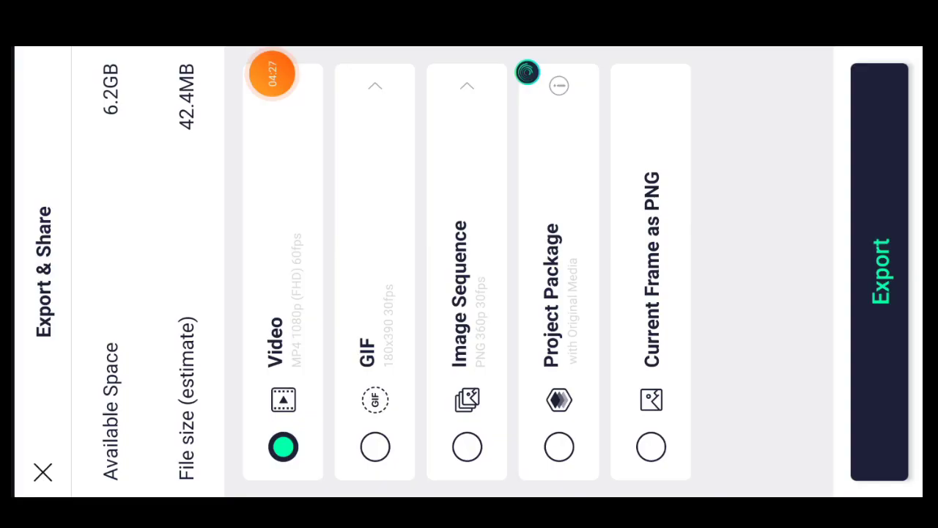
mouse_move(272, 74)
mouse_down()
mouse_move(823, 195)
mouse_move(692, 59)
mouse_up()
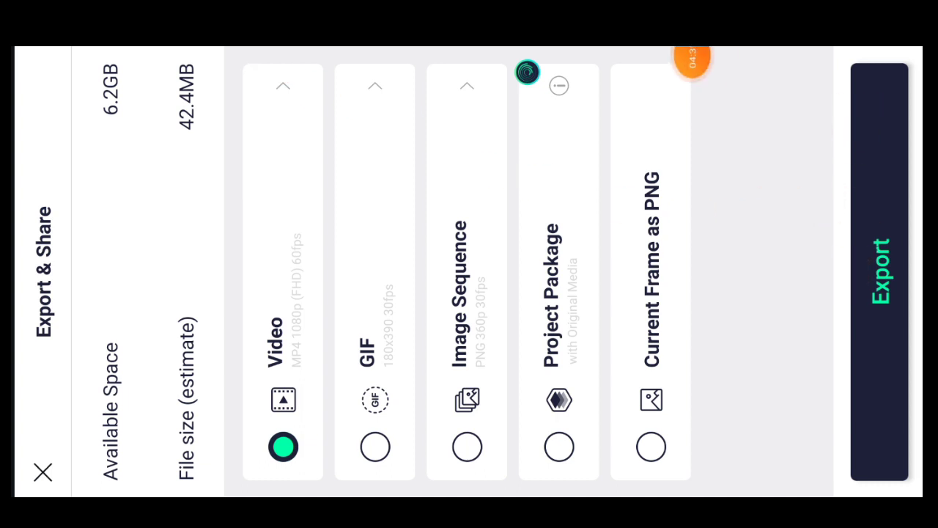